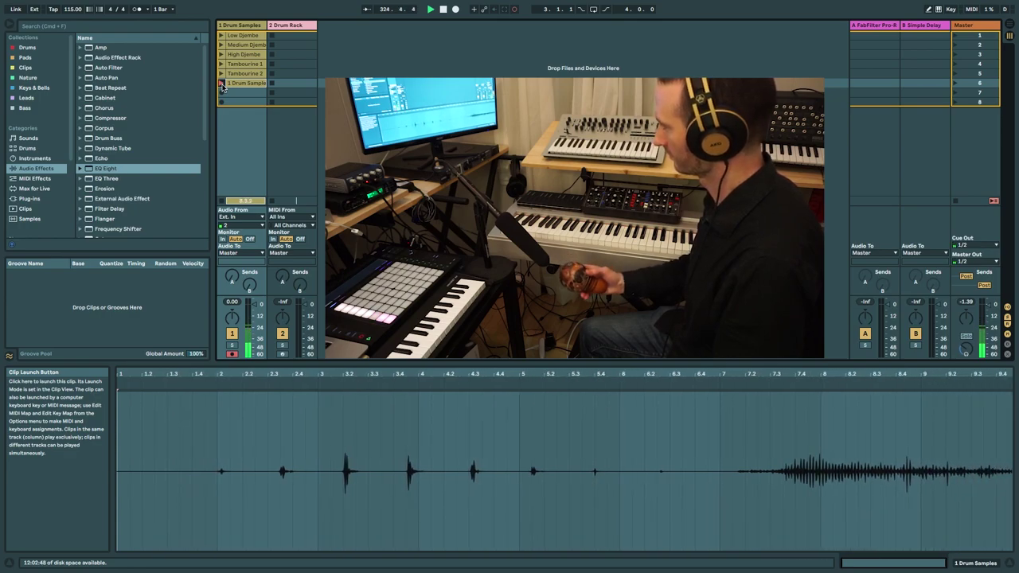
Finish recording the sixth clip on the Drum Samples track
{"action": "left_click", "coordinate": [222, 92]}
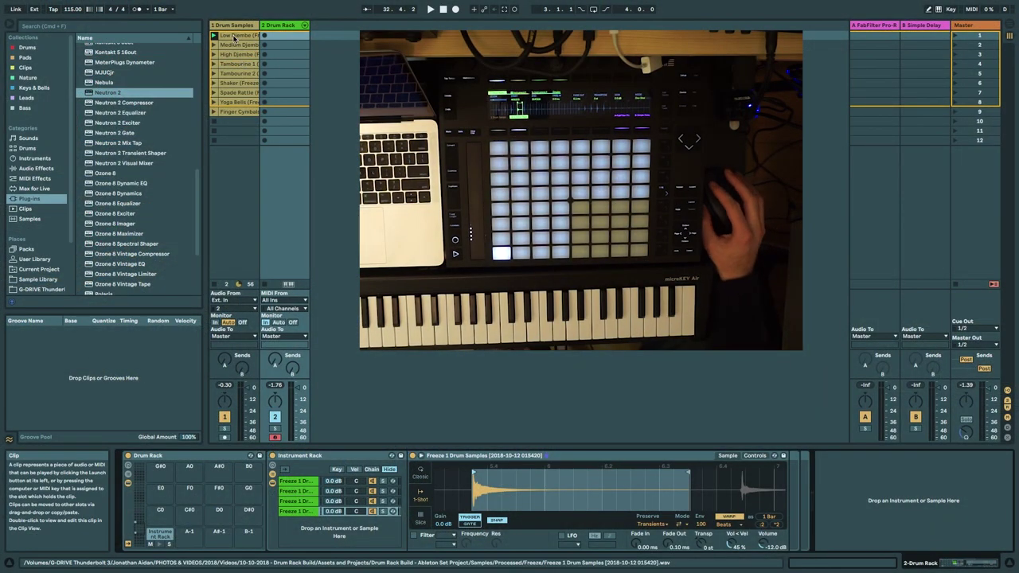
Review the waveforms of the Medium Djembe, High Djembe, Tambourine 1 and Tambourine 2 clips
{"action": "double_click", "coordinate": [238, 45]}
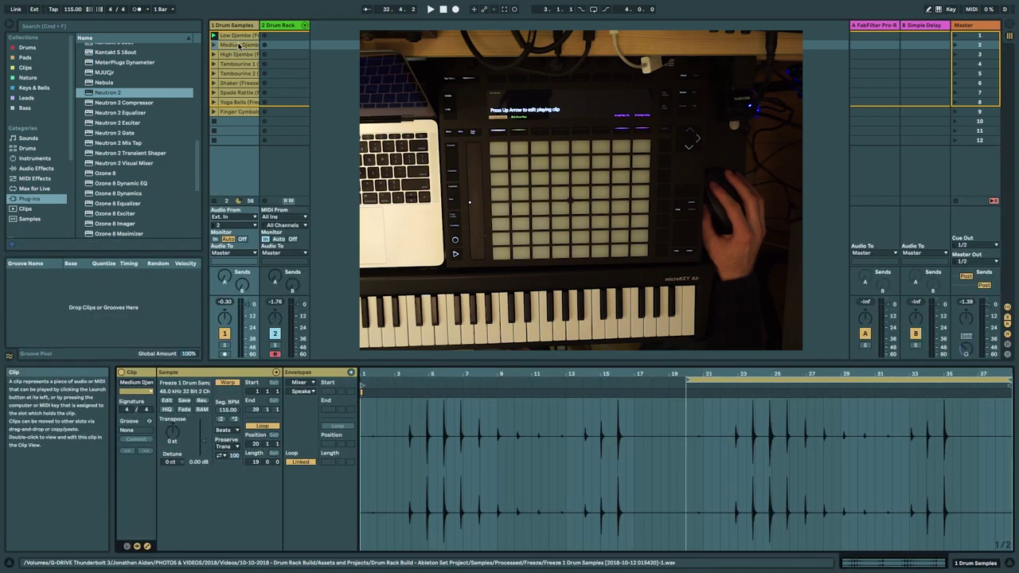
{"action": "left_click", "coordinate": [238, 55]}
{"action": "left_click", "coordinate": [238, 64]}
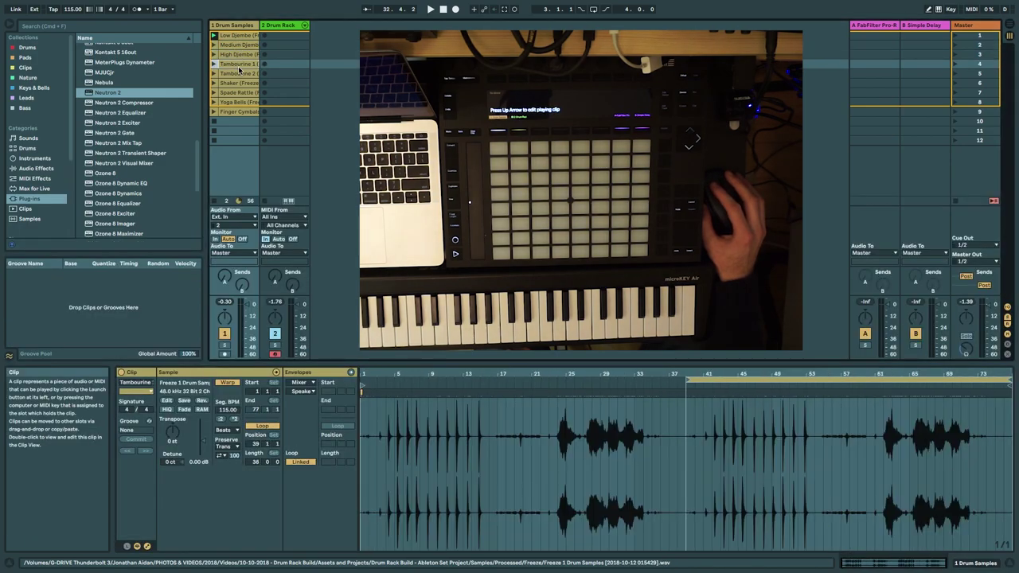
{"action": "left_click", "coordinate": [238, 74]}
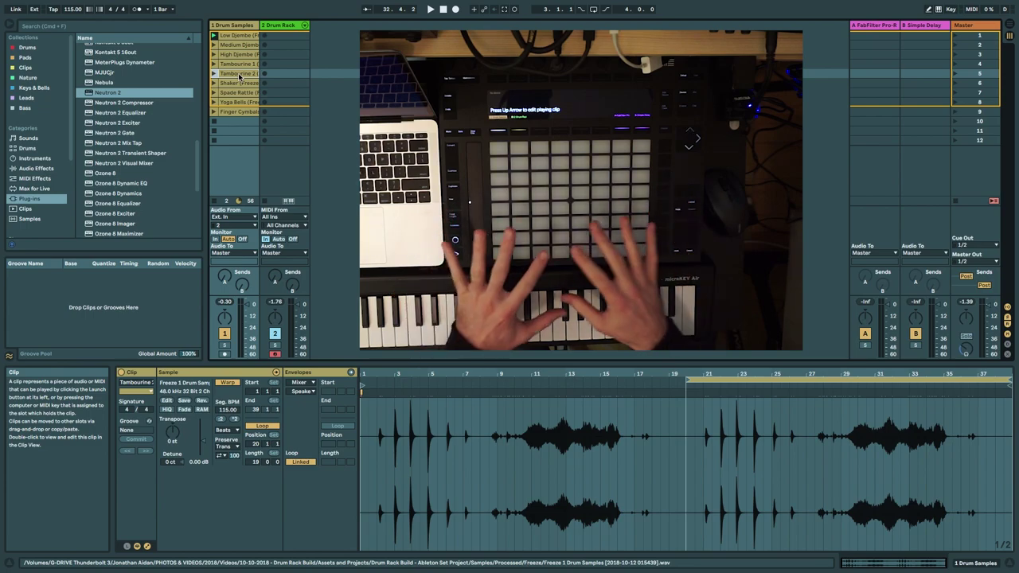
Copy the instrument rack on pad G#-1 of the Drum Rack track to pad A-1
{"action": "left_click", "coordinate": [277, 25]}
{"action": "double_click", "coordinate": [277, 25]}
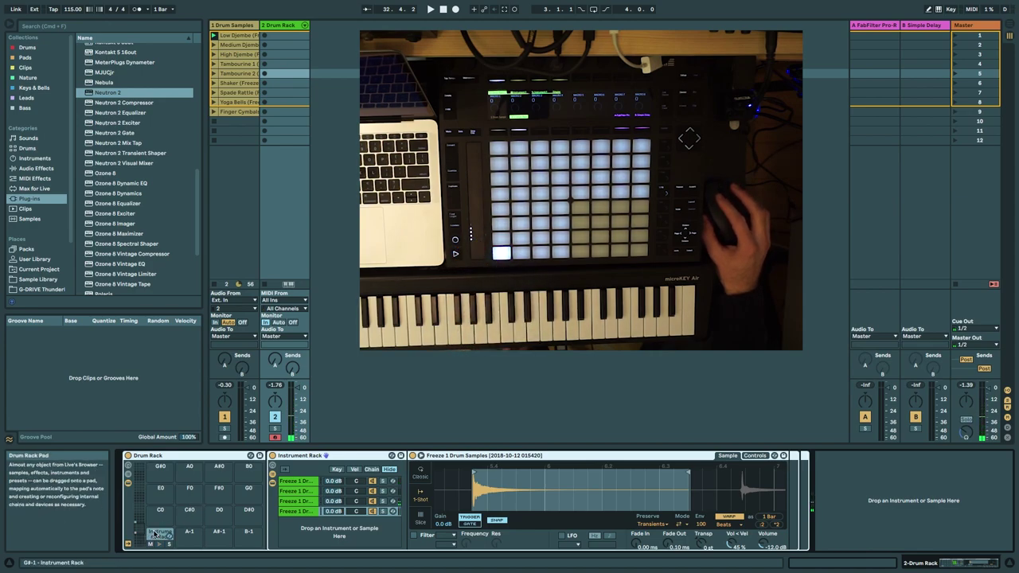
{"action": "left_click", "coordinate": [158, 534]}
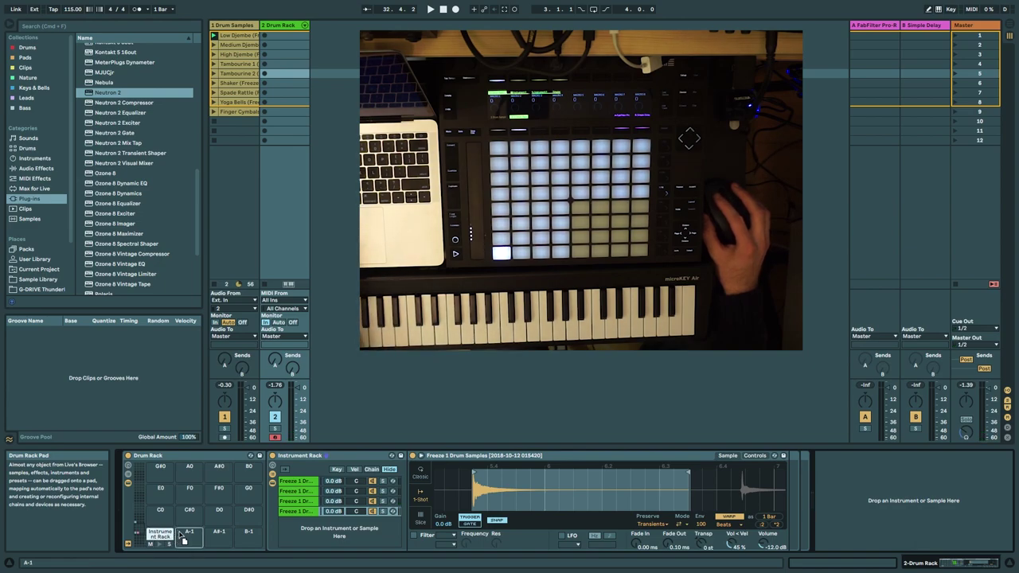
{"action": "left_click_drag", "start_coordinate": [179, 531], "coordinate": [180, 534]}
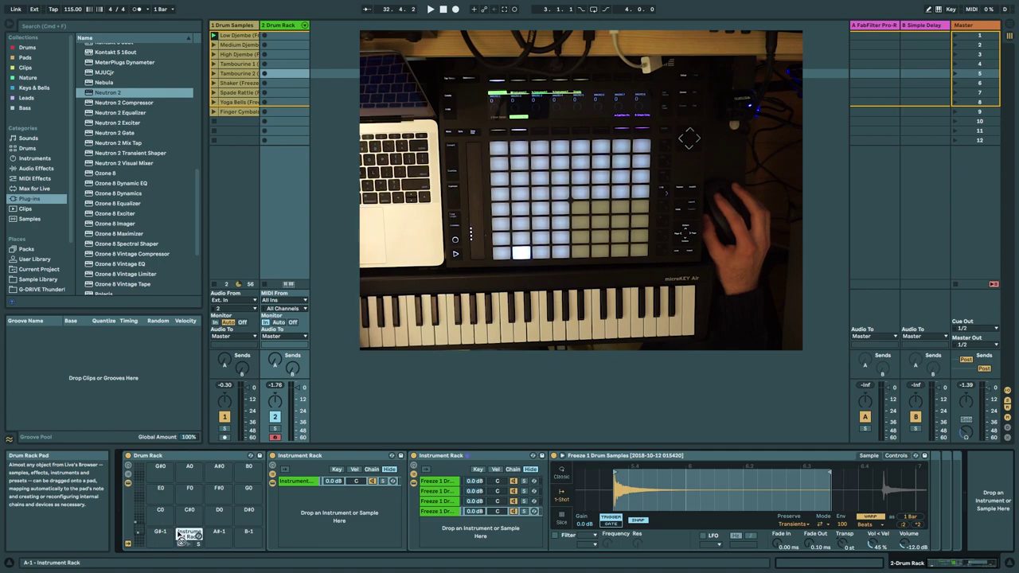
{"action": "left_click", "coordinate": [162, 534]}
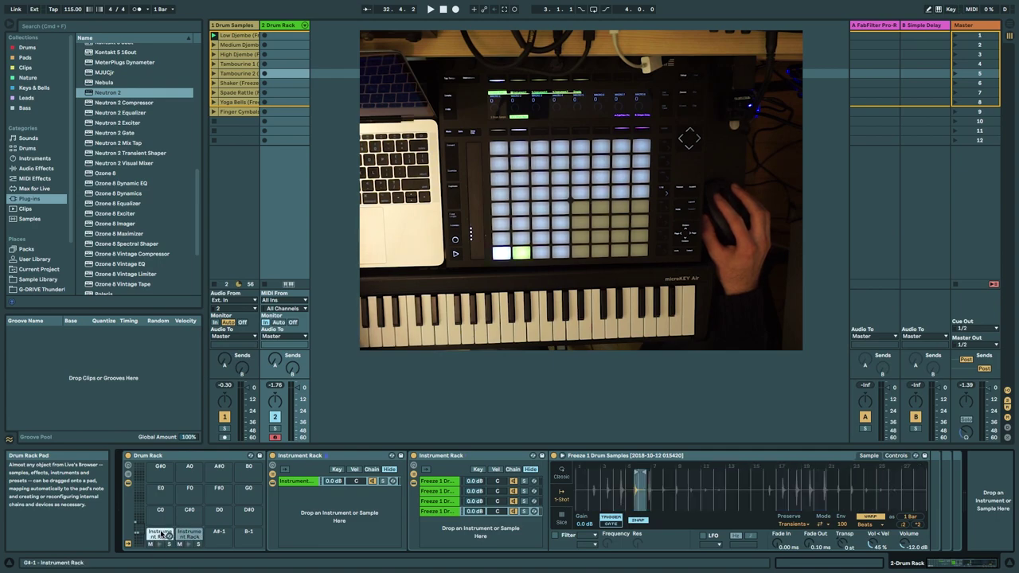
Examine the layered chains in the djembe racks and display the velocity zones of the rack on pad G#-1
{"action": "left_click", "coordinate": [445, 481]}
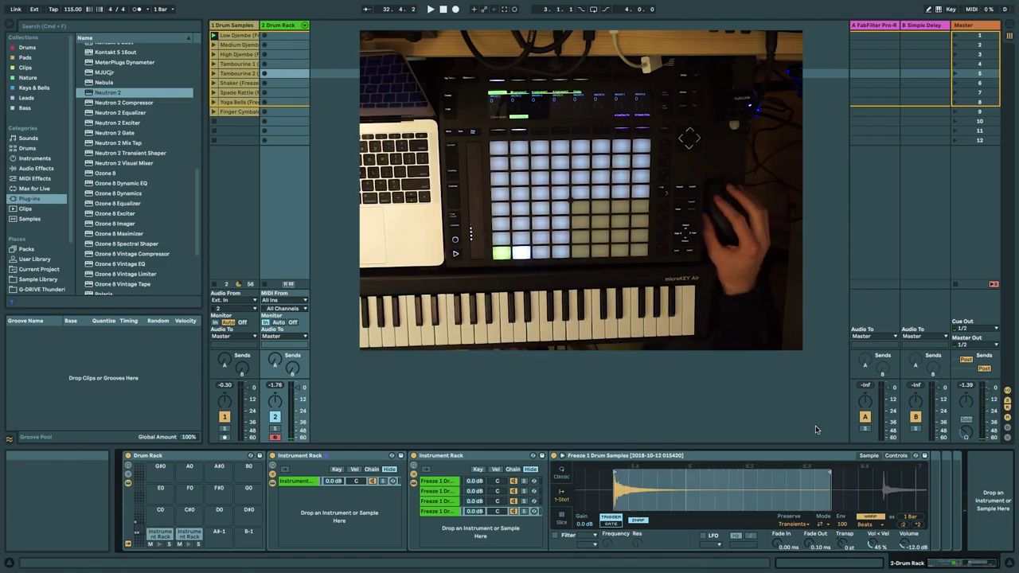
{"action": "left_click", "coordinate": [245, 47]}
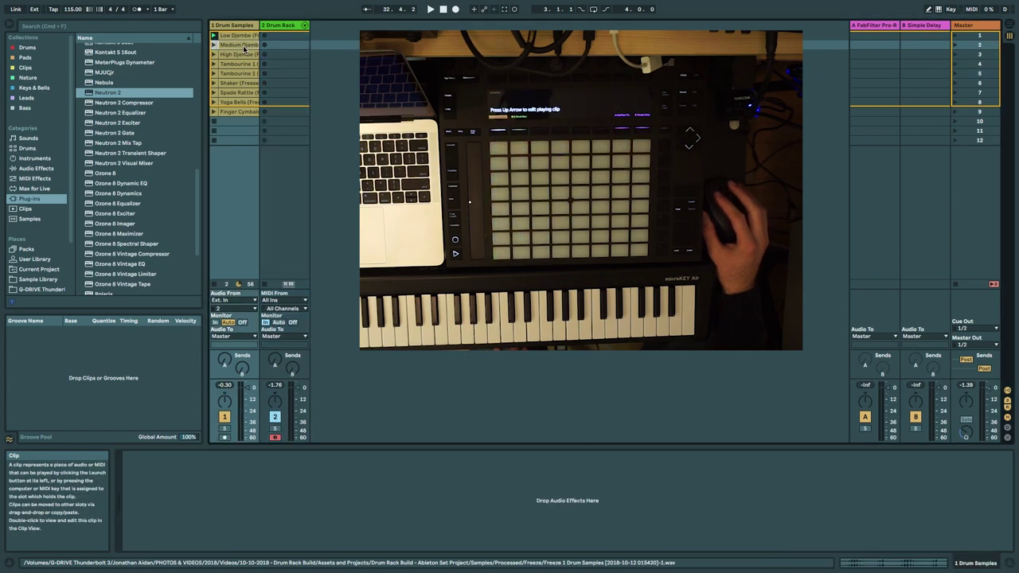
{"action": "left_click", "coordinate": [280, 26]}
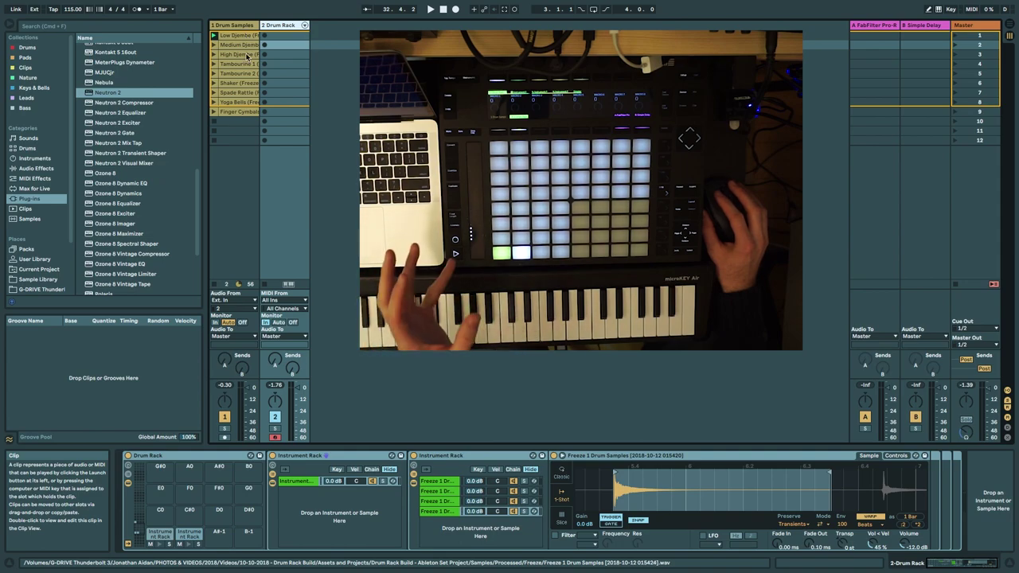
{"action": "left_click", "coordinate": [248, 30]}
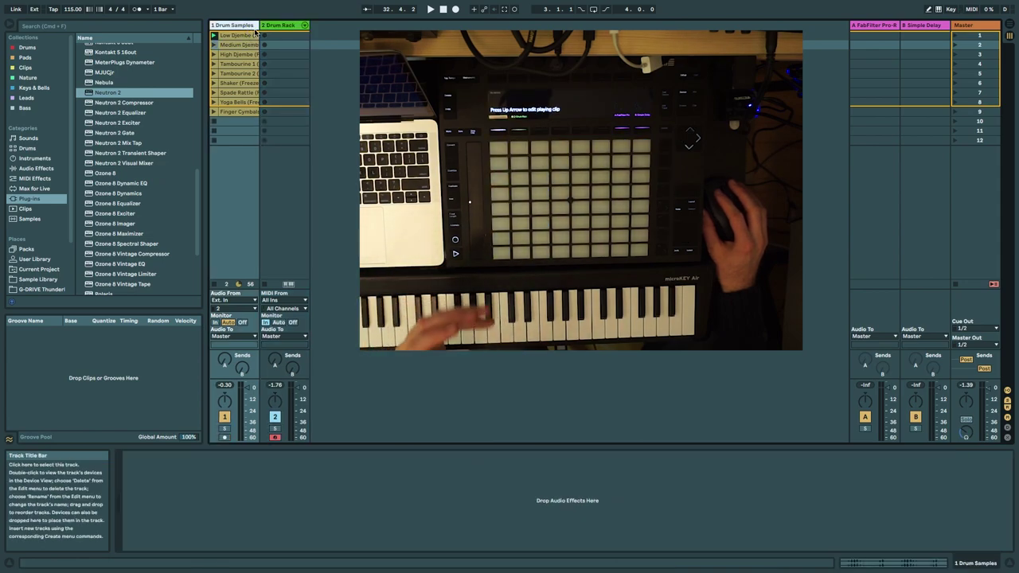
{"action": "left_click", "coordinate": [281, 29]}
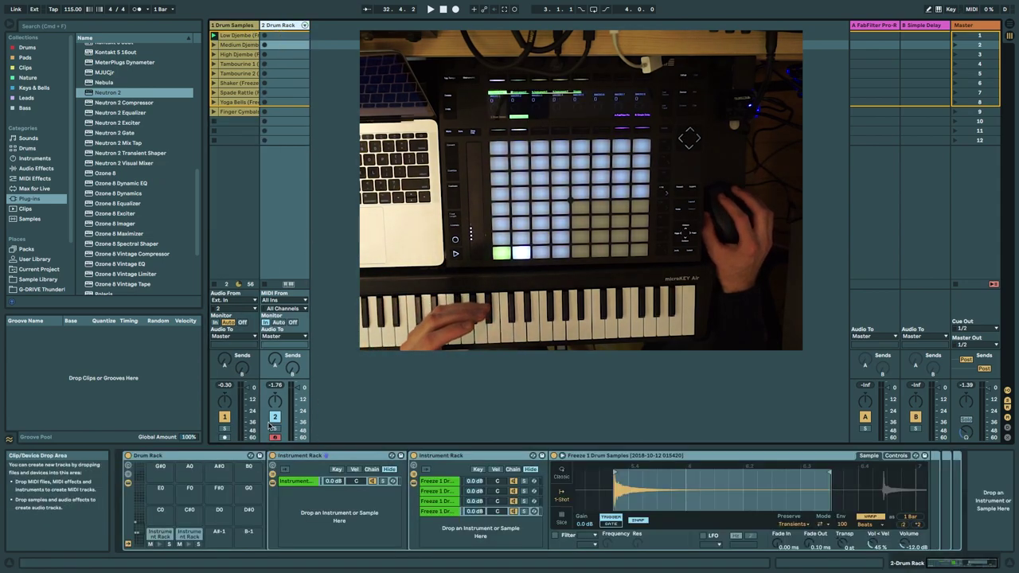
{"action": "left_click", "coordinate": [159, 532]}
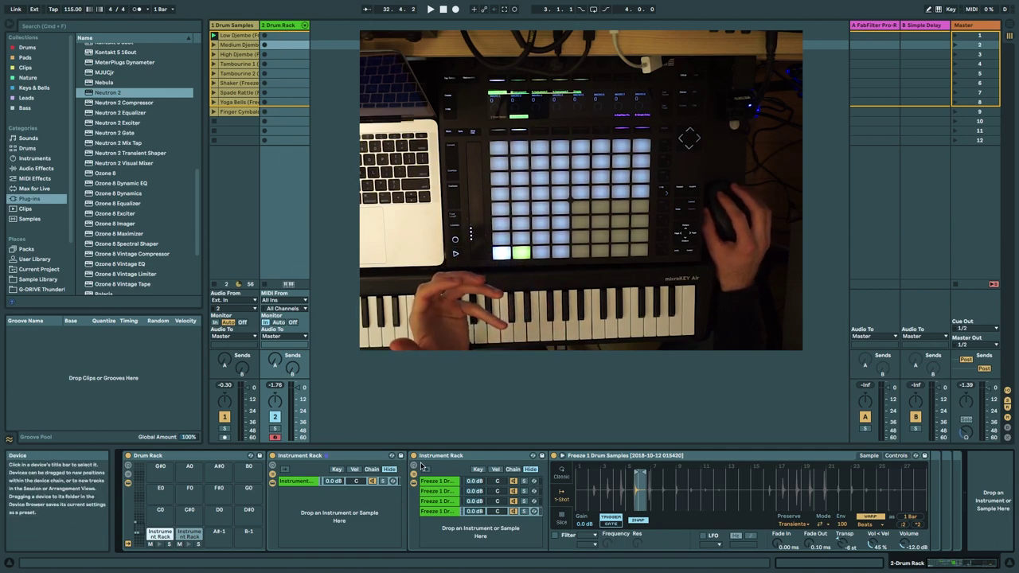
{"action": "left_click", "coordinate": [495, 469]}
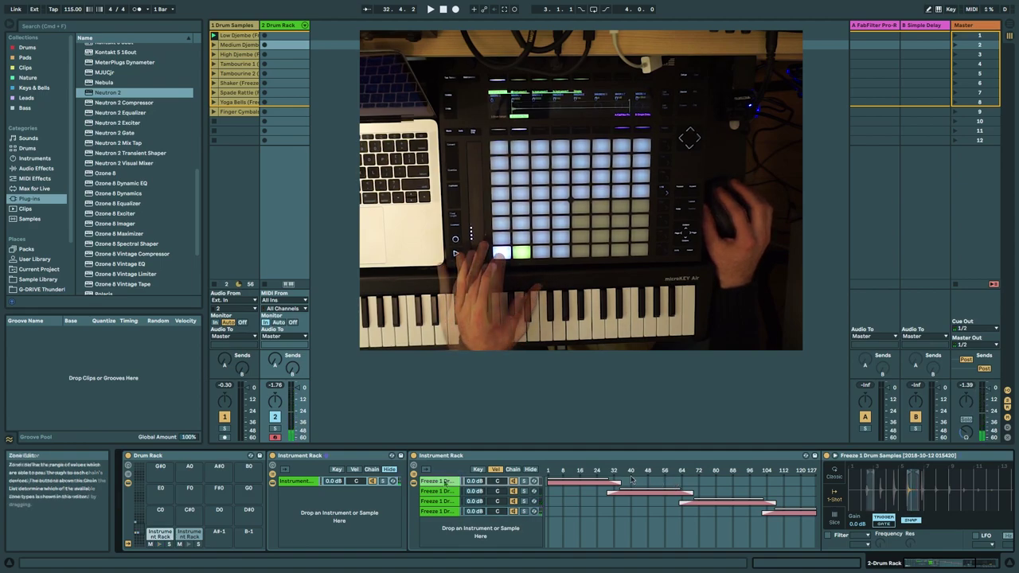
Load the Medium Djembe clip from the Drum Samples track onto the empty pad A#-1
{"action": "left_click", "coordinate": [235, 45]}
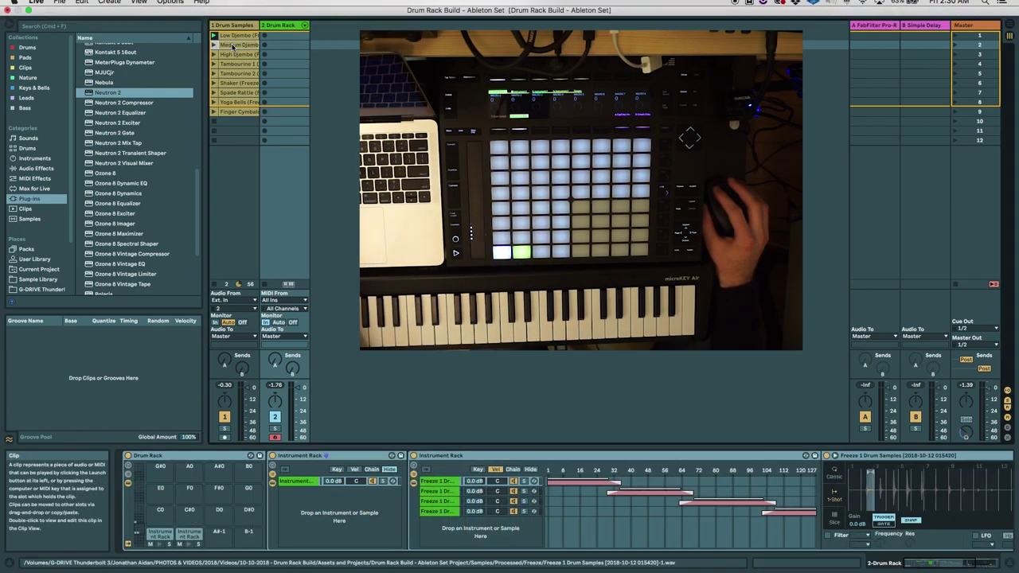
{"action": "left_click", "coordinate": [274, 28]}
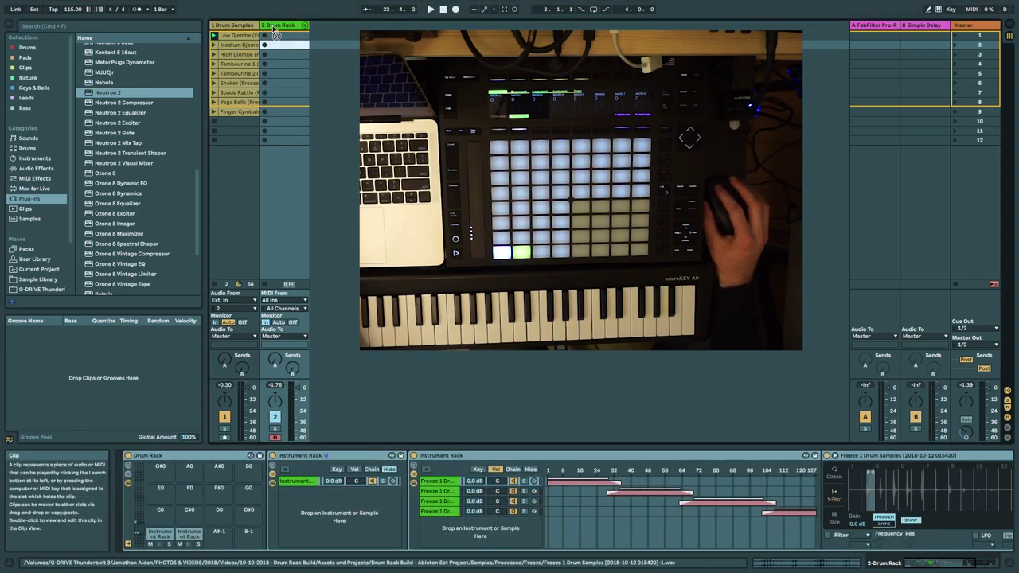
{"action": "left_click_drag", "start_coordinate": [221, 538], "coordinate": [221, 538]}
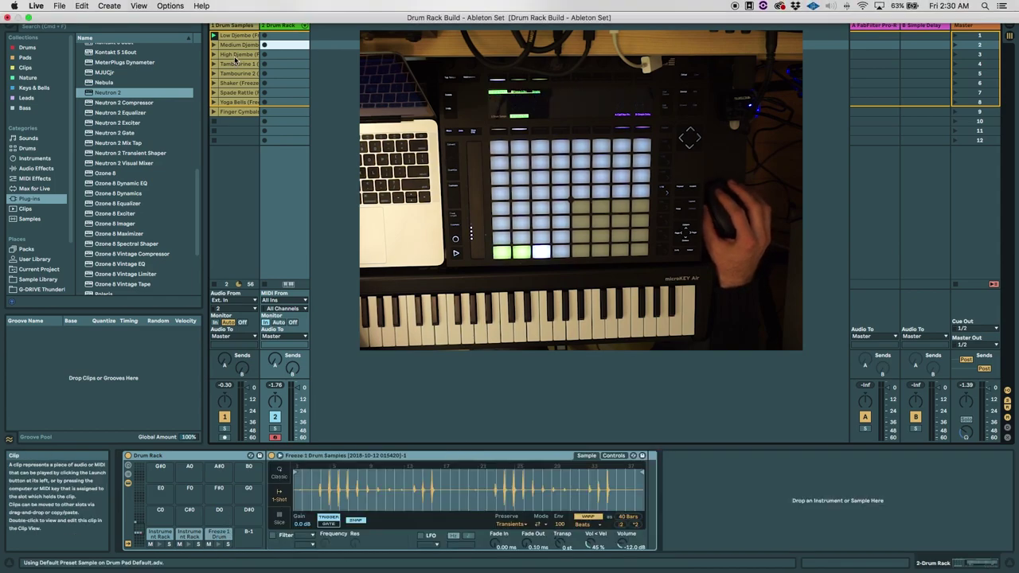
Layer the Medium Djembe clip again on pad A#-1, and duplicate the chain twice to make four chains
{"action": "left_click_drag", "start_coordinate": [239, 46], "coordinate": [226, 538]}
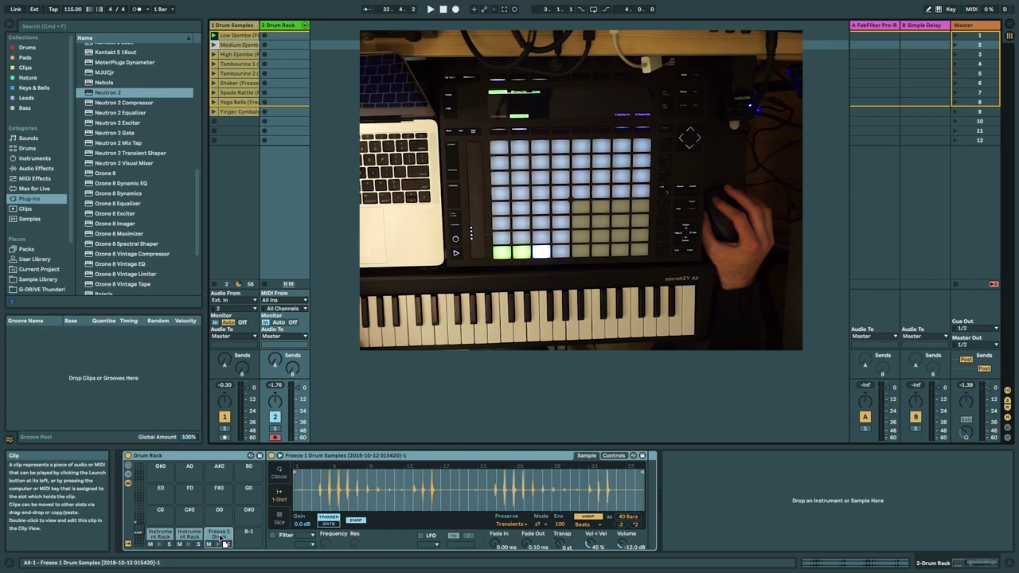
{"action": "left_click_drag", "start_coordinate": [221, 539], "coordinate": [220, 538]}
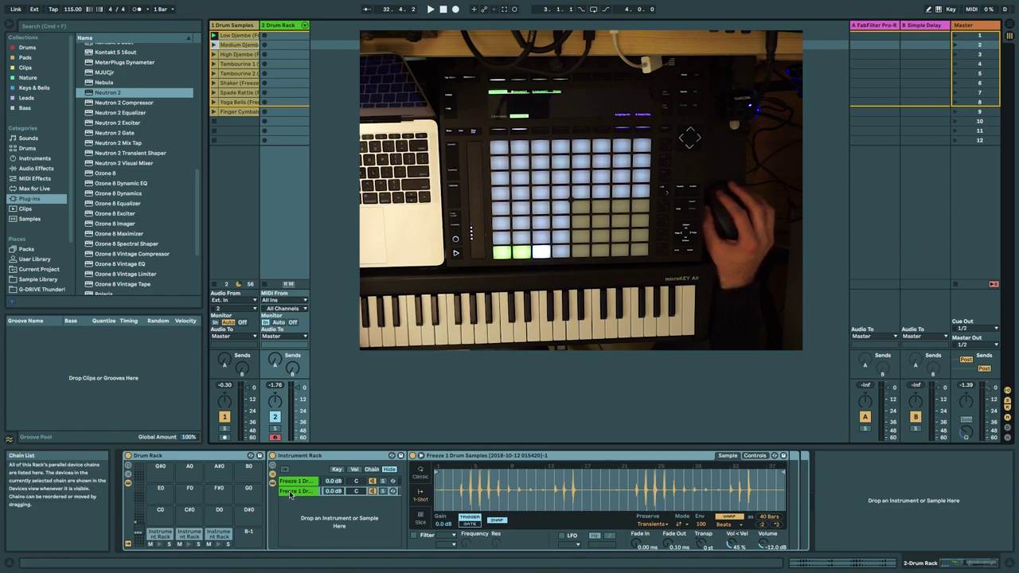
{"action": "key", "text": "ctrl+d"}
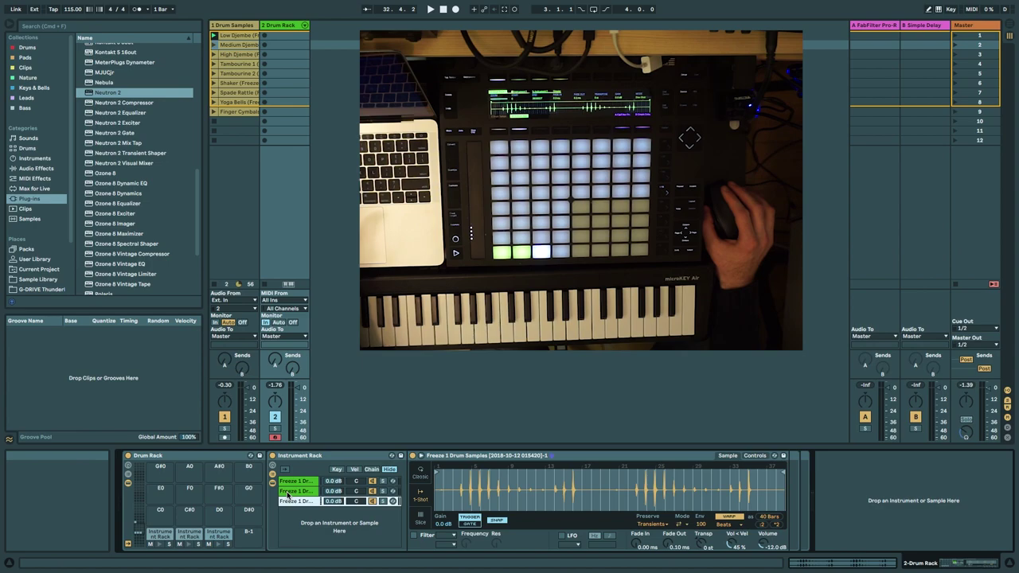
{"action": "key", "text": "ctrl+d"}
Trim the first chain's sample on pad A#-1 to a single djembe hit just before bar 4
{"action": "left_click", "coordinate": [296, 481]}
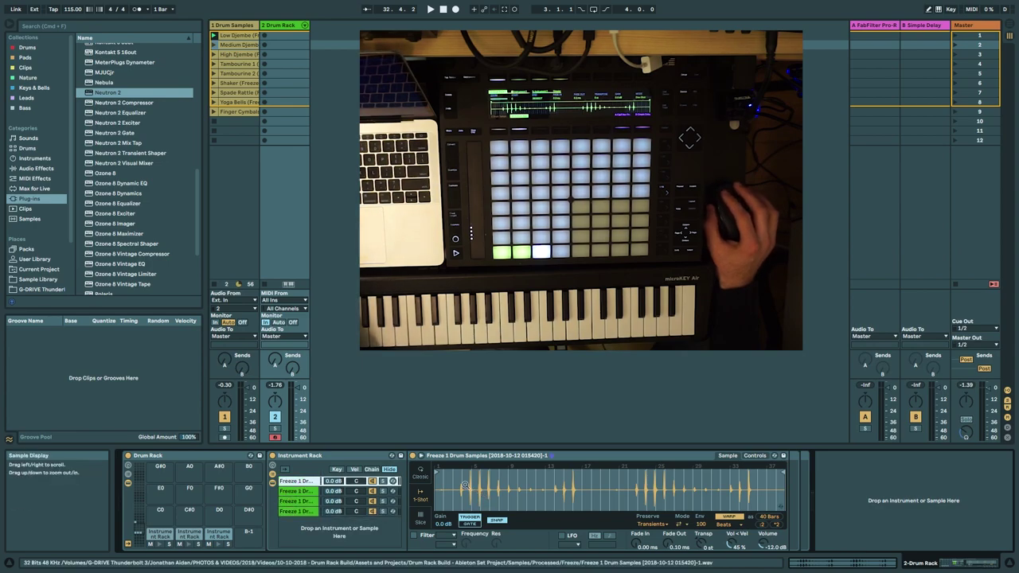
{"action": "left_click_drag", "start_coordinate": [436, 471], "coordinate": [458, 471]}
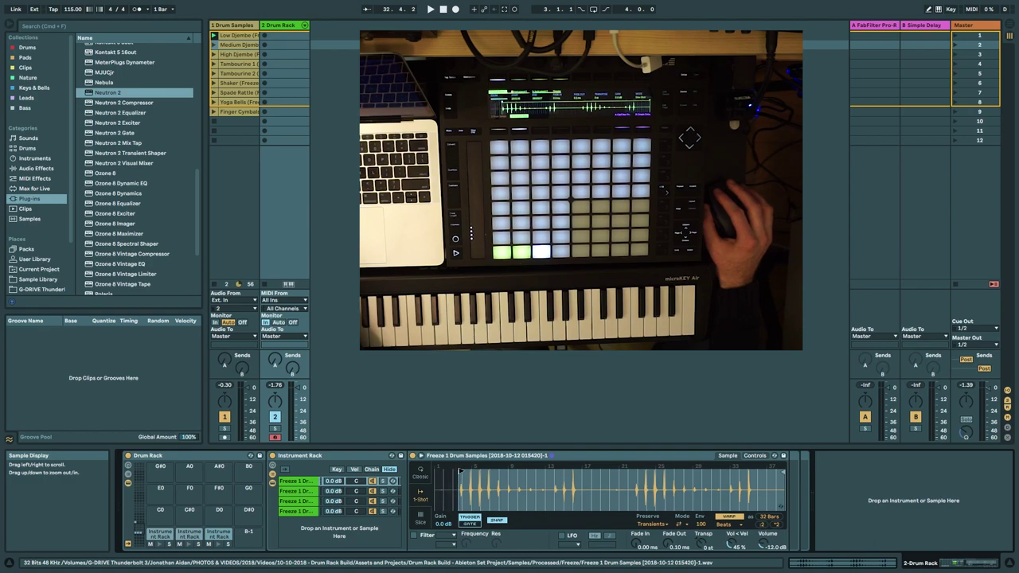
{"action": "mouse_move", "coordinate": [780, 469]}
{"action": "left_mouse_down"}
{"action": "mouse_move", "coordinate": [465, 471]}
{"action": "mouse_move", "coordinate": [475, 522]}
{"action": "left_mouse_up"}
{"action": "left_click_drag", "start_coordinate": [459, 473], "coordinate": [506, 471]}
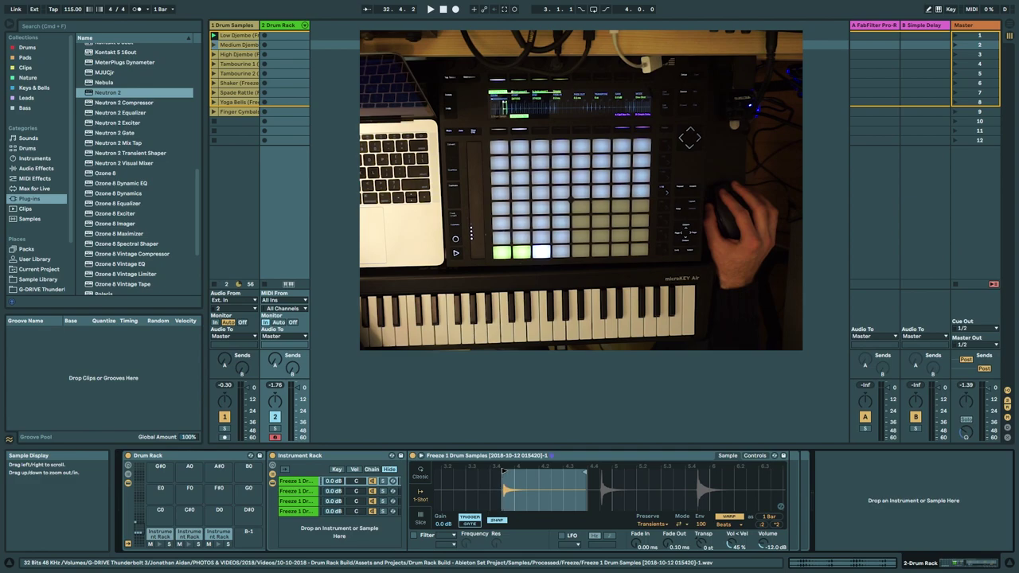
{"action": "left_click_drag", "start_coordinate": [531, 474], "coordinate": [654, 507]}
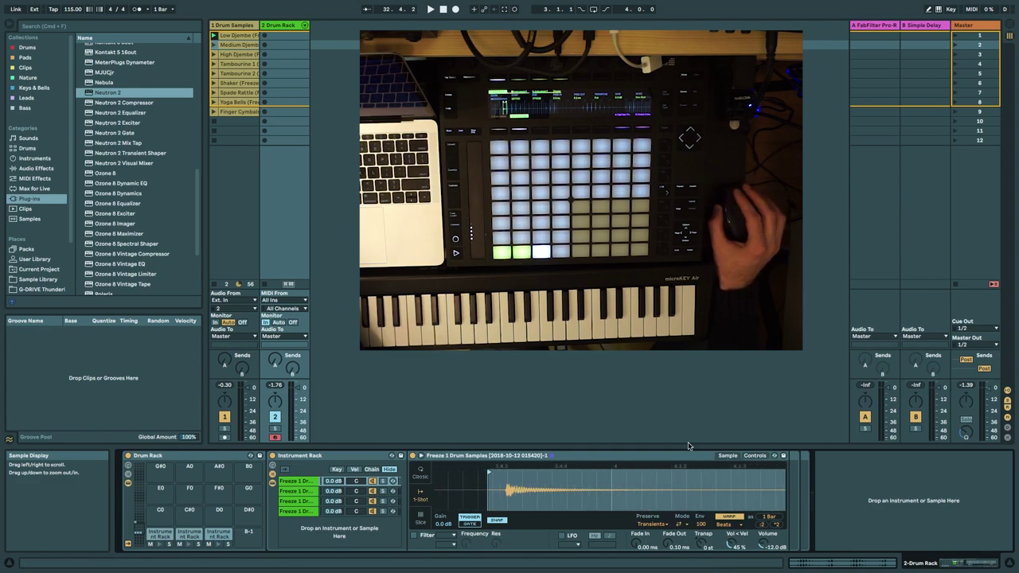
{"action": "left_click_drag", "start_coordinate": [493, 471], "coordinate": [503, 471]}
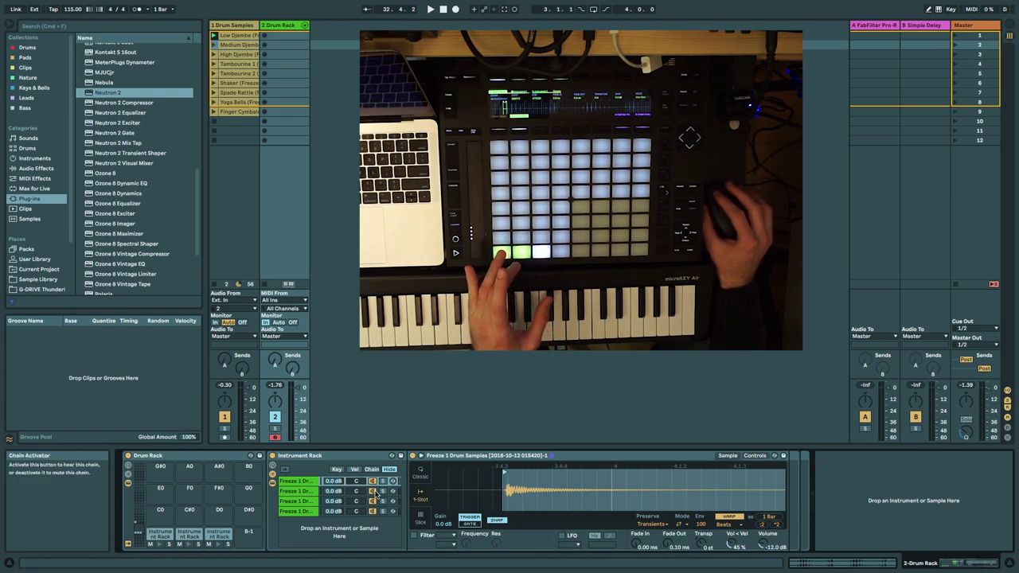
Deactivate the second, third and fourth chains, and fine-tune the first chain's sample start to the beginning of the djembe hit
{"action": "left_click", "coordinate": [372, 500]}
{"action": "left_click", "coordinate": [372, 512]}
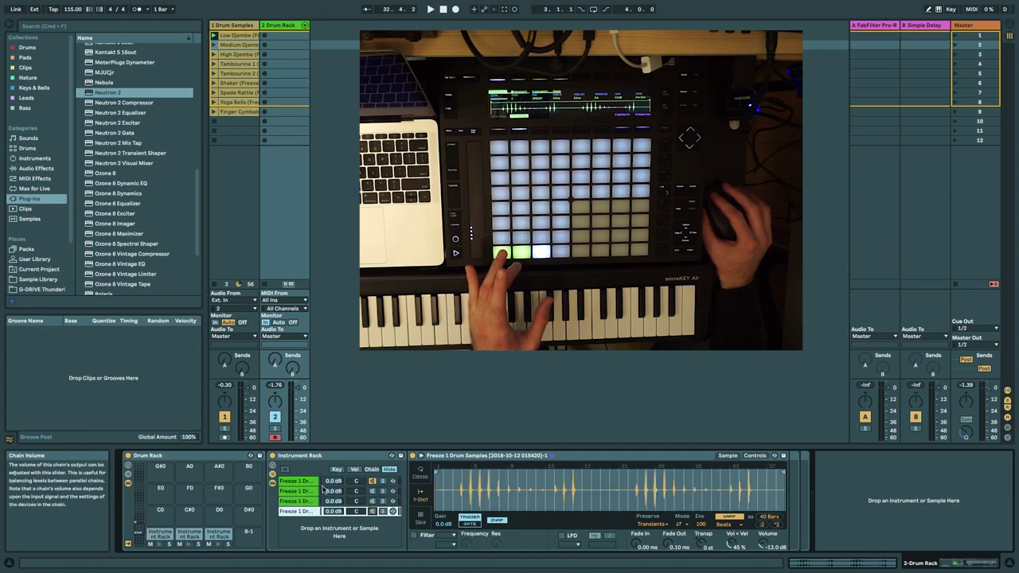
{"action": "left_click", "coordinate": [309, 482]}
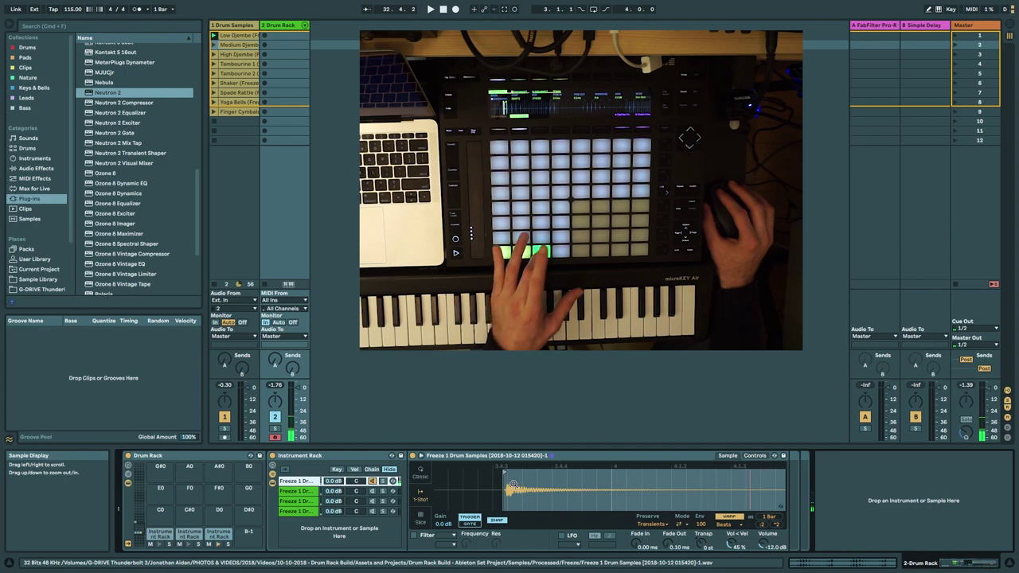
{"action": "mouse_move", "coordinate": [507, 471]}
{"action": "left_mouse_down"}
{"action": "mouse_move", "coordinate": [478, 490]}
{"action": "mouse_move", "coordinate": [507, 490]}
{"action": "left_mouse_up"}
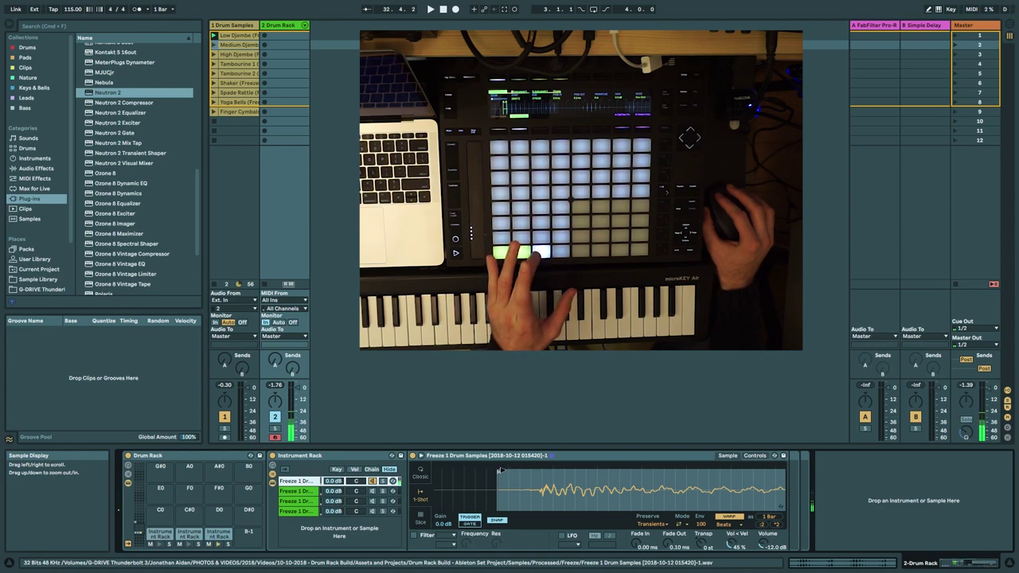
{"action": "left_click_drag", "start_coordinate": [500, 471], "coordinate": [518, 471]}
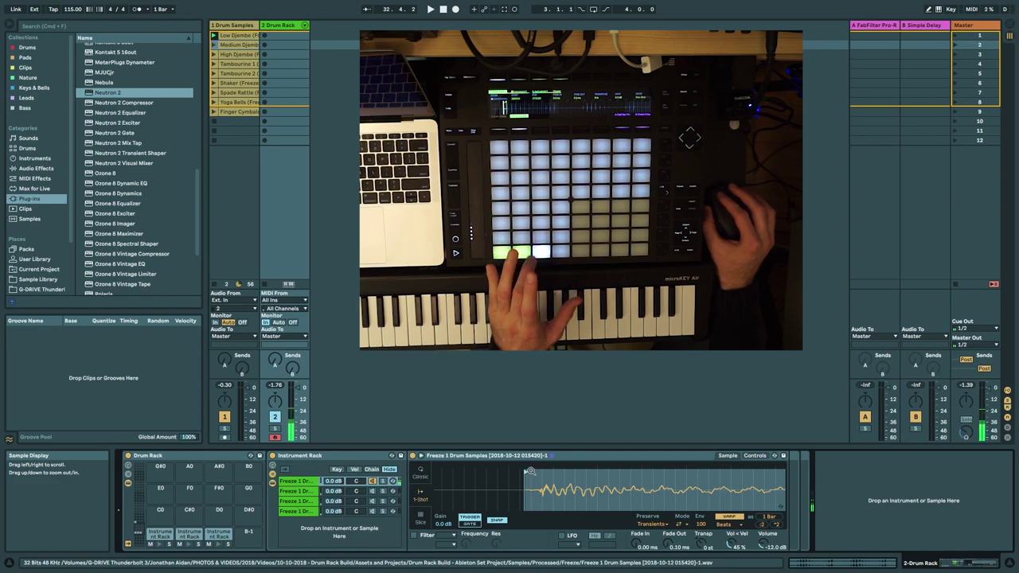
{"action": "mouse_move", "coordinate": [553, 470]}
{"action": "left_mouse_down"}
{"action": "mouse_move", "coordinate": [553, 498]}
{"action": "mouse_move", "coordinate": [338, 483]}
{"action": "mouse_move", "coordinate": [393, 490]}
{"action": "left_mouse_up"}
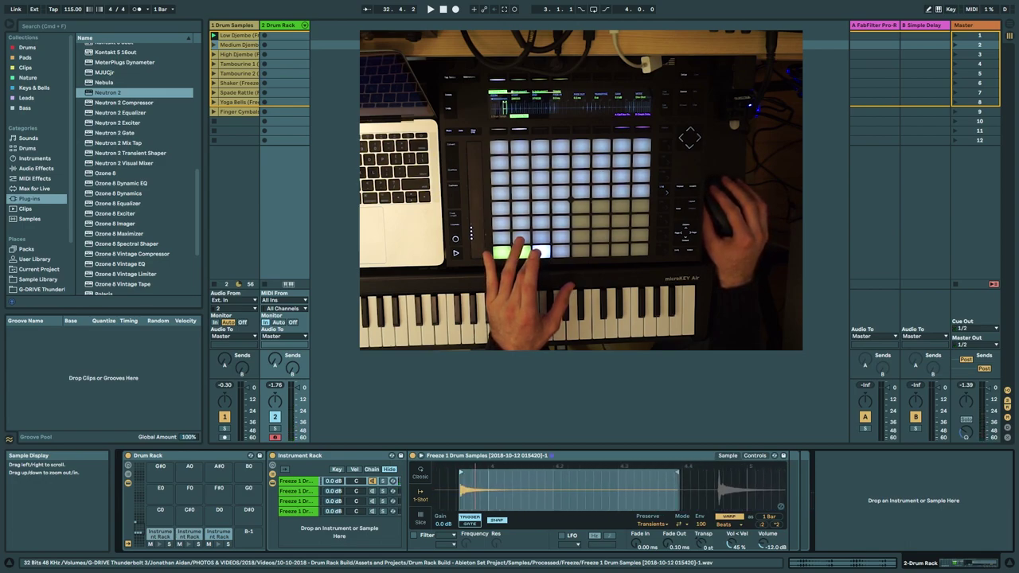
Limit the first chain's velocity zone to about 1–37, with a fade-out starting at about 28
{"action": "left_click", "coordinate": [383, 492]}
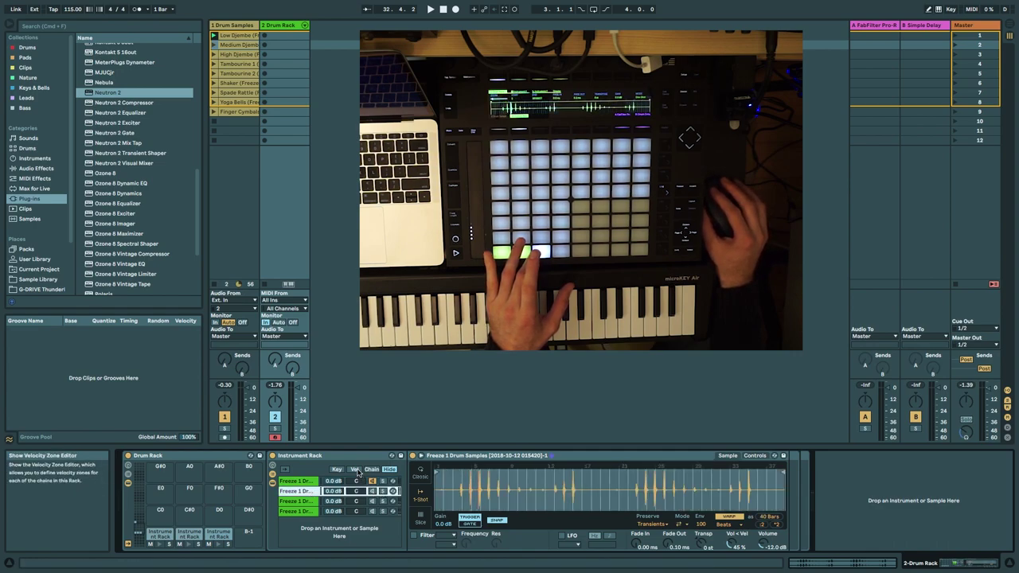
{"action": "left_click", "coordinate": [355, 470]}
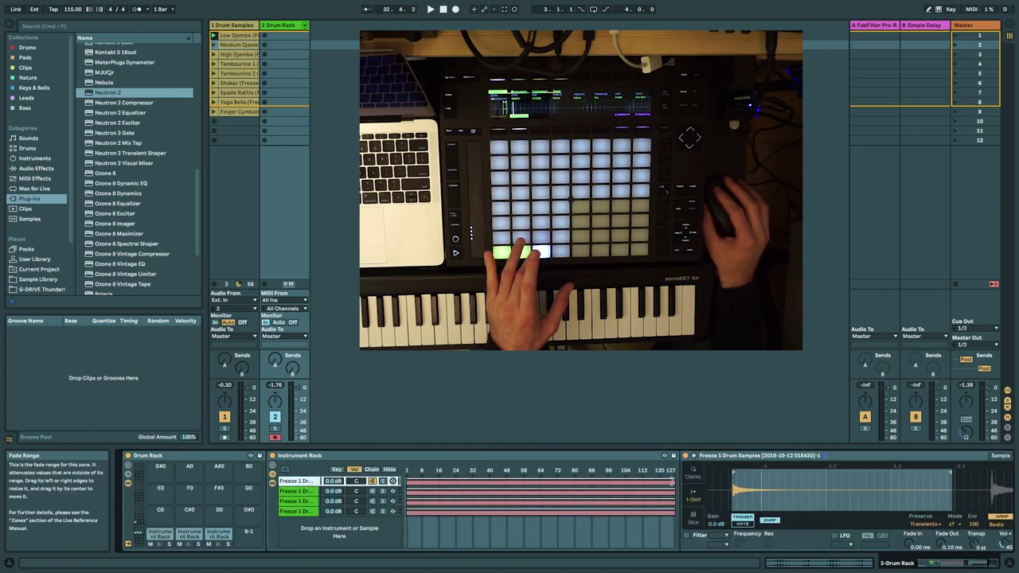
{"action": "left_click_drag", "start_coordinate": [673, 481], "coordinate": [462, 468]}
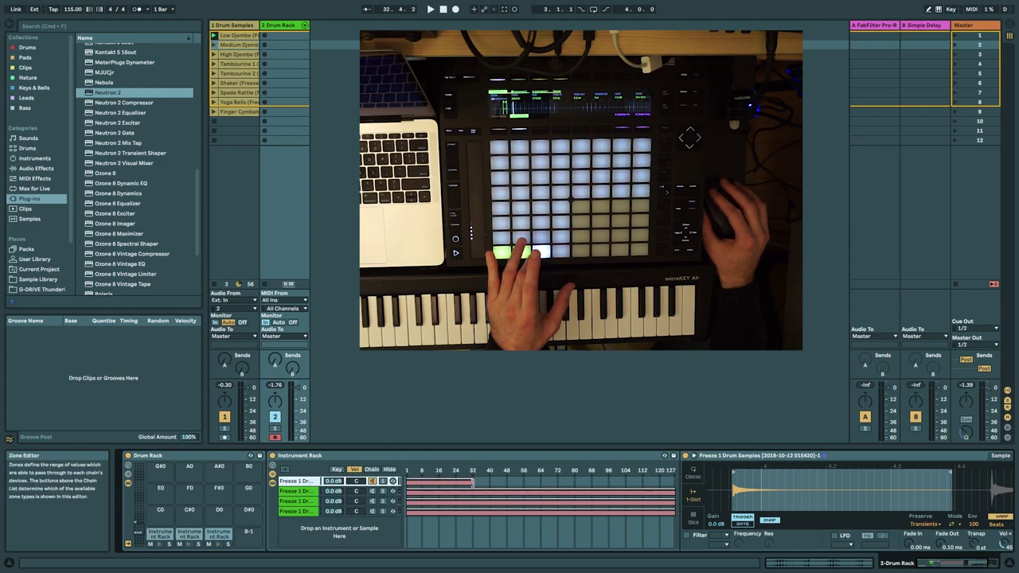
{"action": "left_click_drag", "start_coordinate": [475, 481], "coordinate": [463, 477]}
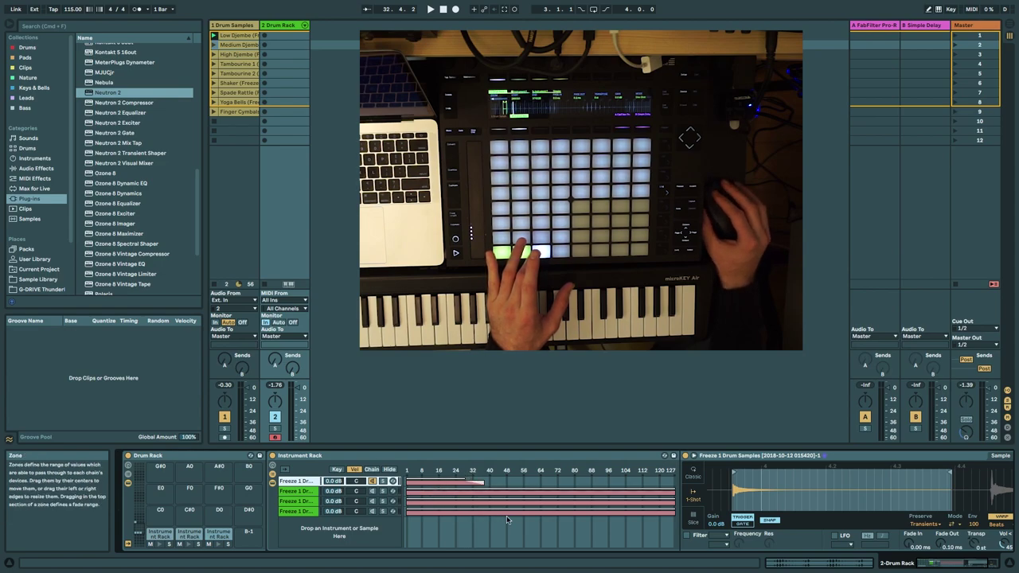
Limit the second chain's velocity zone to about 28–72, fading in until 37 and out from 64, and extend the first chain's zone to 38
{"action": "left_click_drag", "start_coordinate": [408, 491], "coordinate": [487, 489]}
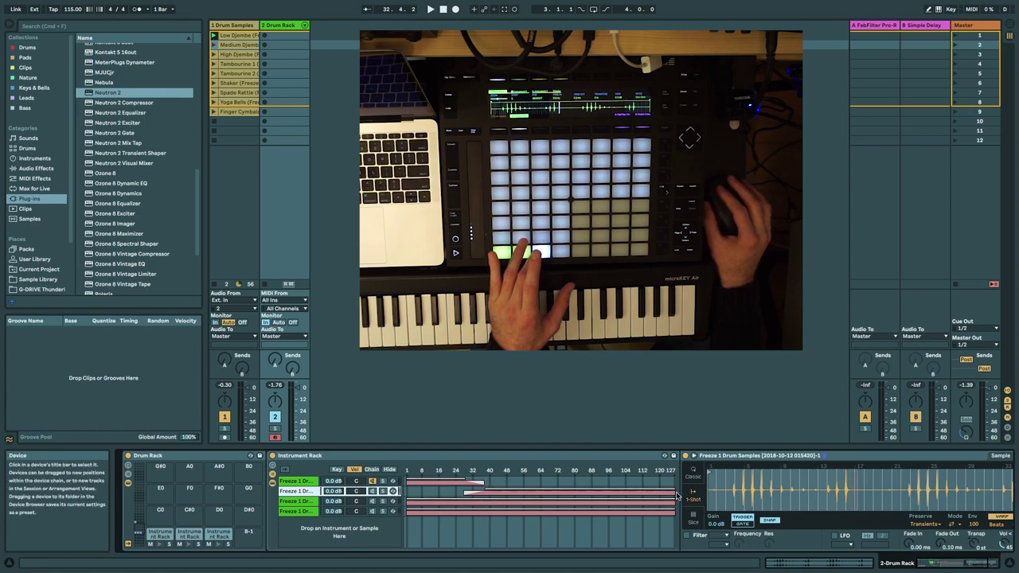
{"action": "left_click_drag", "start_coordinate": [673, 490], "coordinate": [674, 490]}
{"action": "left_click_drag", "start_coordinate": [624, 491], "coordinate": [557, 492]}
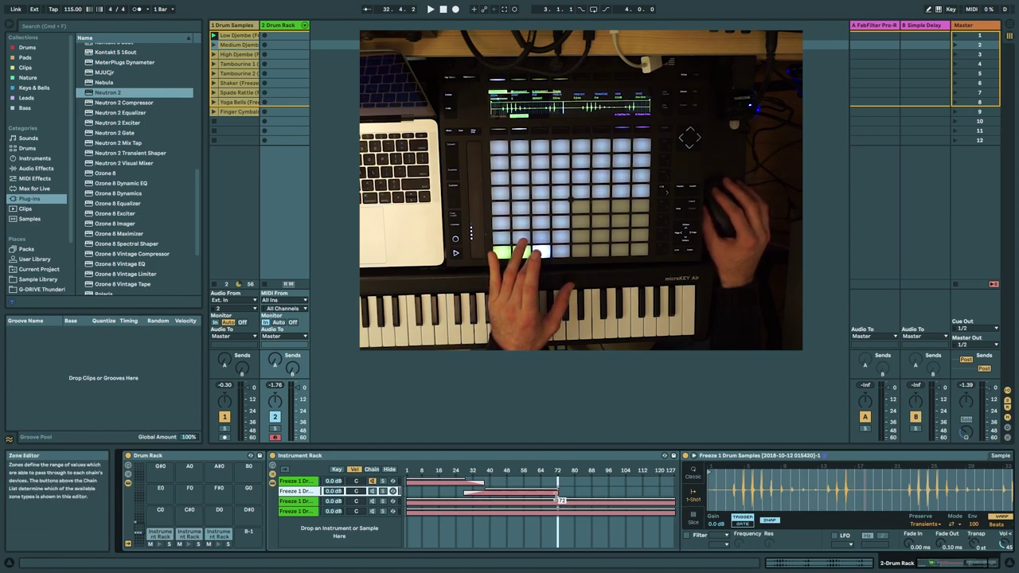
{"action": "left_click", "coordinate": [484, 483]}
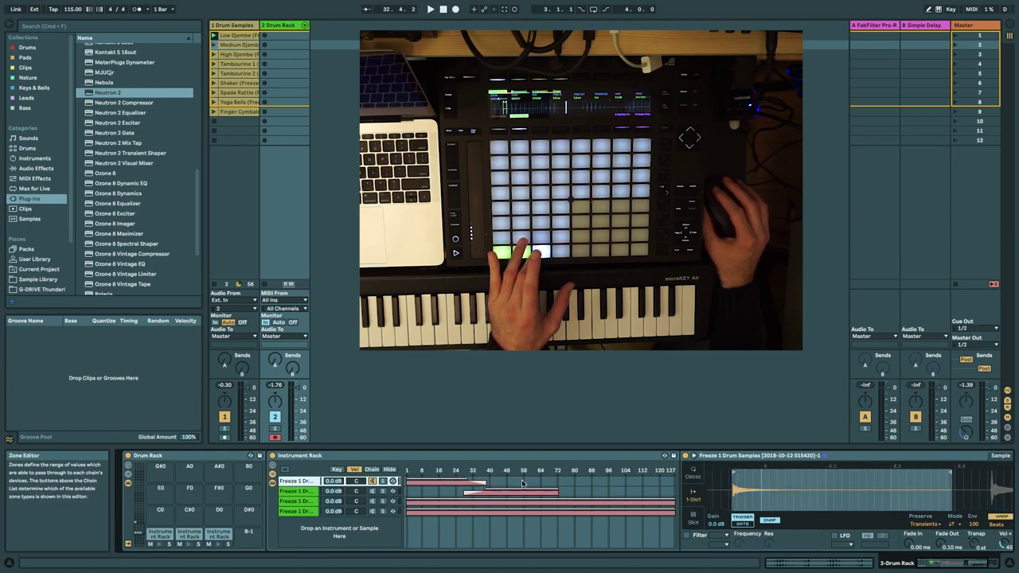
{"action": "left_click_drag", "start_coordinate": [556, 493], "coordinate": [540, 487]}
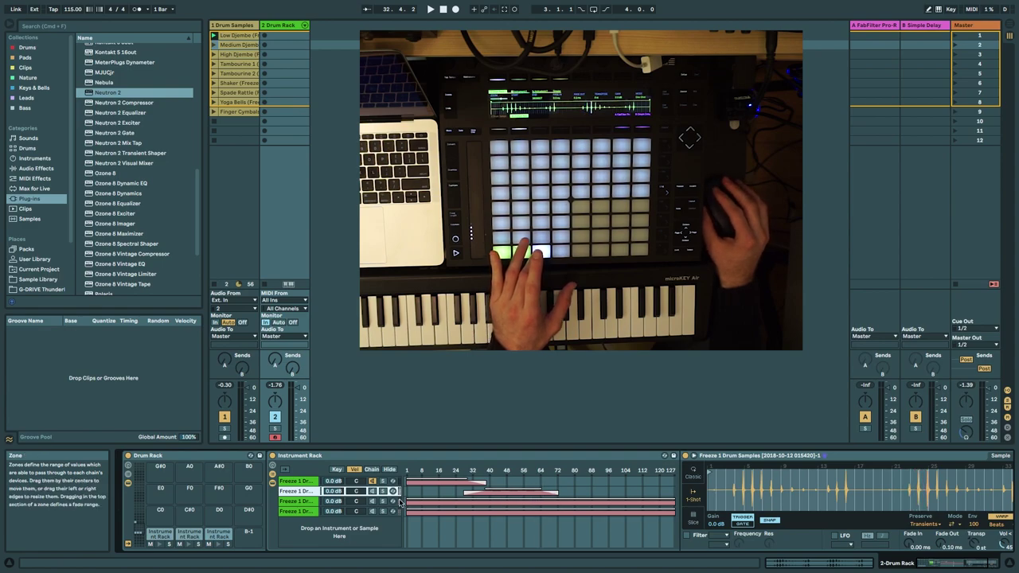
Limit the third chain's velocity zone to about 64–99 and the fourth chain's to about 92–127, with fades across the overlaps
{"action": "left_click_drag", "start_coordinate": [409, 503], "coordinate": [550, 500]}
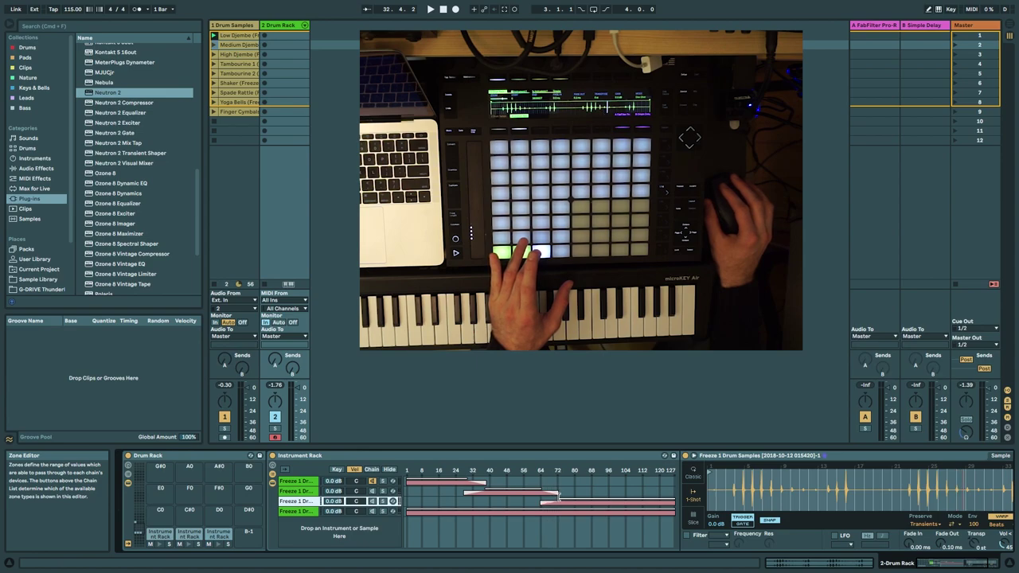
{"action": "left_click_drag", "start_coordinate": [674, 501], "coordinate": [600, 503]}
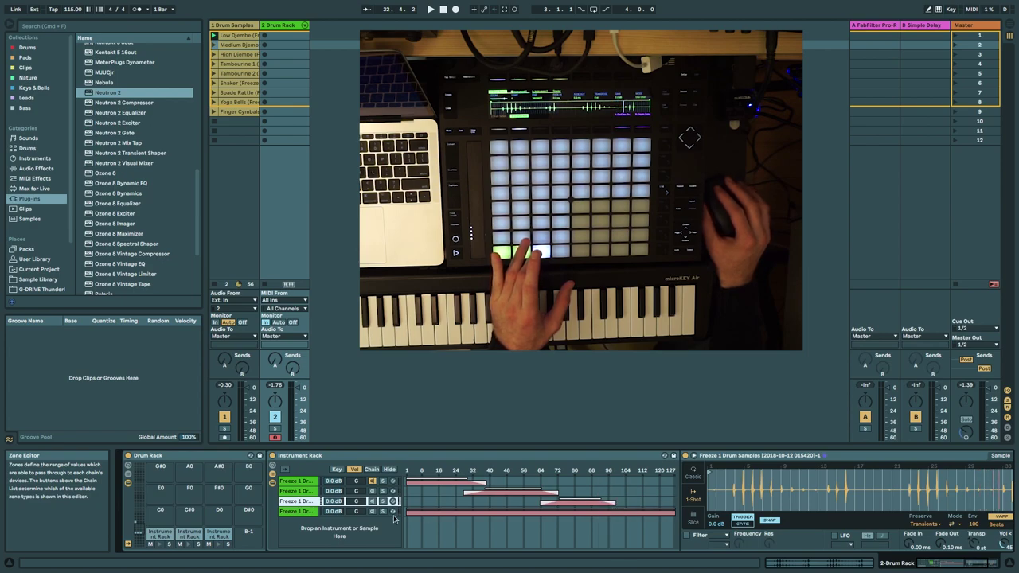
{"action": "left_click_drag", "start_coordinate": [407, 509], "coordinate": [615, 506]}
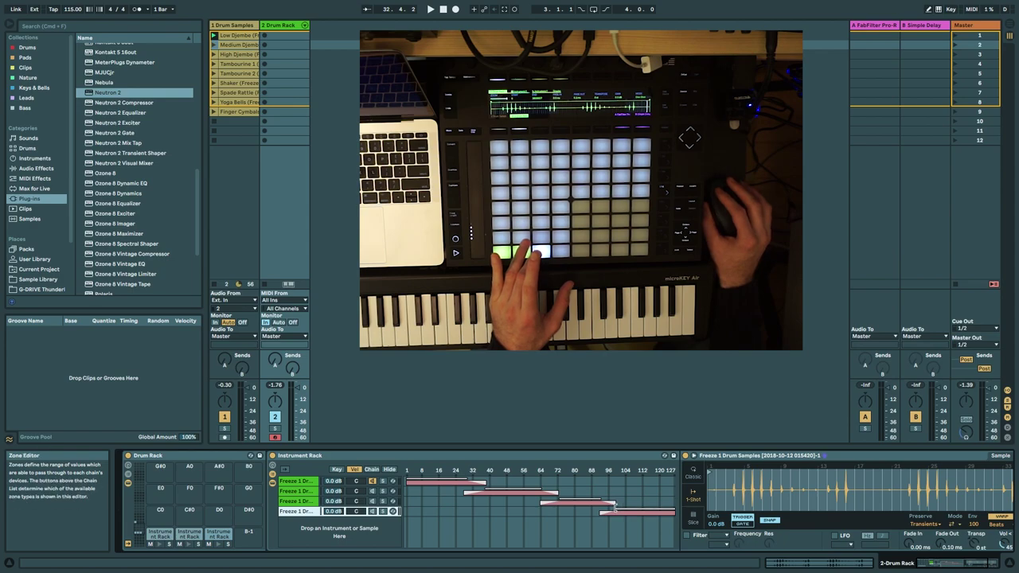
Return to the 2 Drum Rack track and view the velocity-layered chains of its pads
{"action": "left_click", "coordinate": [245, 54]}
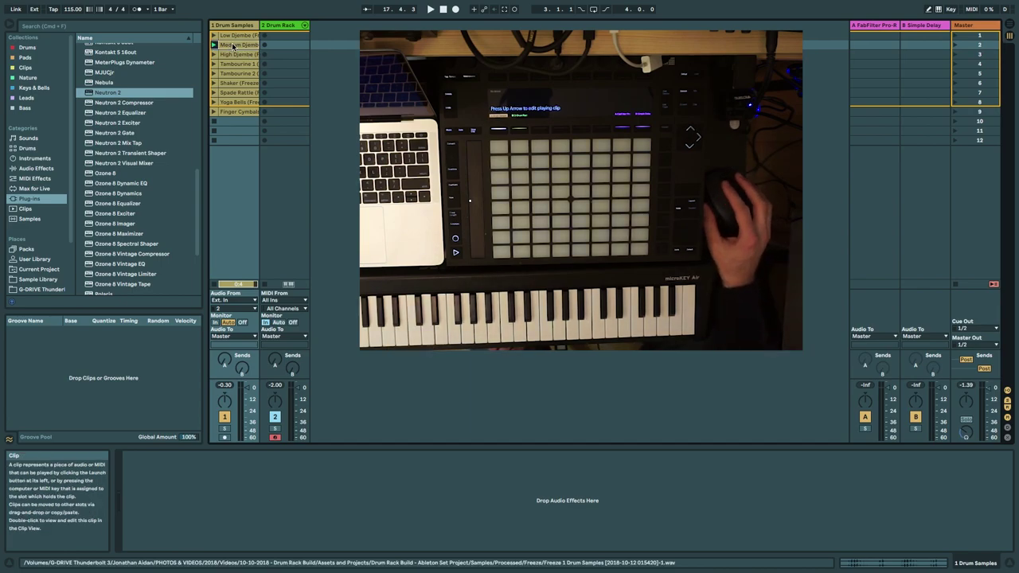
{"action": "left_click", "coordinate": [289, 26]}
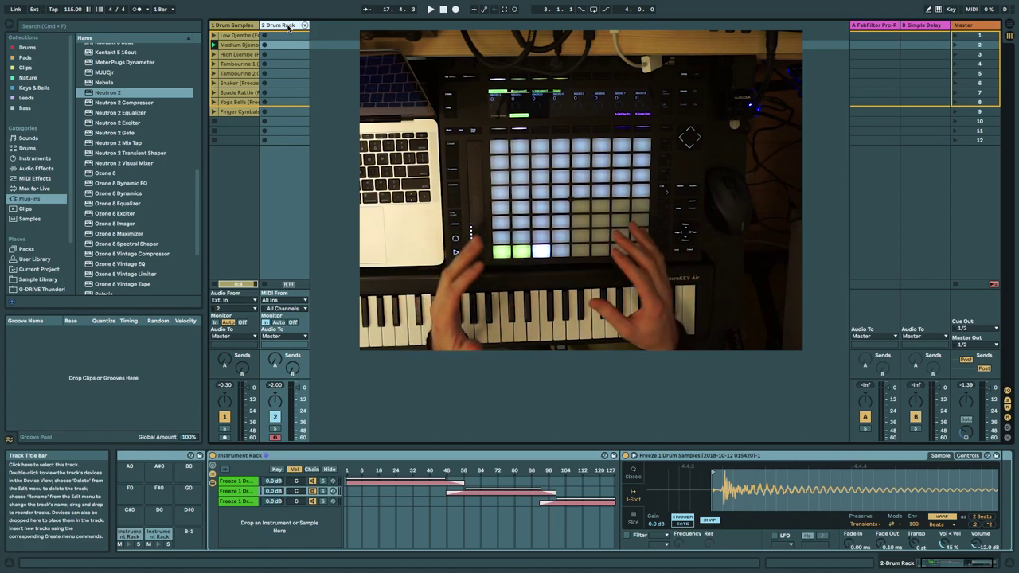
{"action": "left_click", "coordinate": [289, 27]}
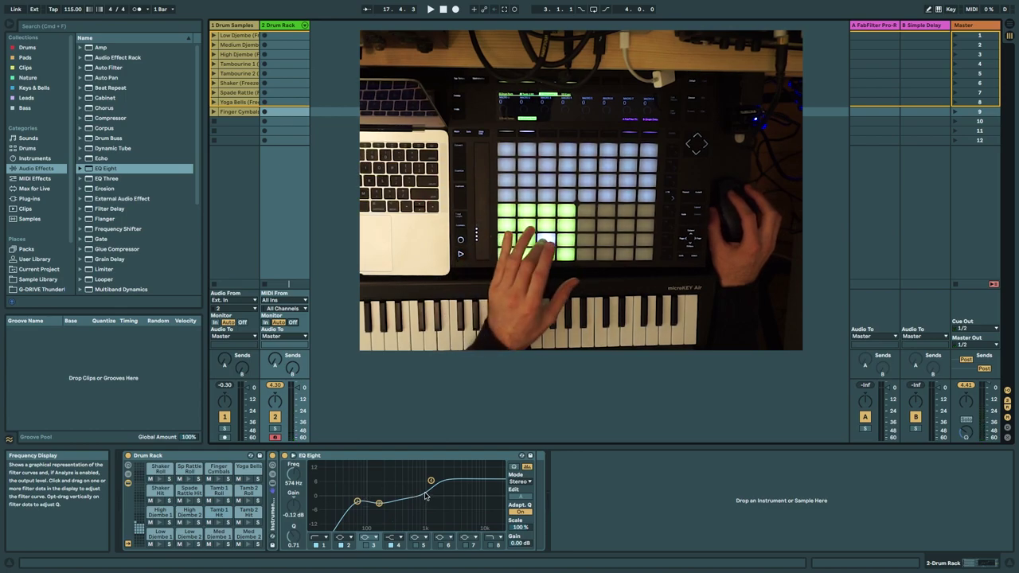
Apply the same EQ Eight curve to the Tamb 2 Hit pad
{"action": "key", "text": "Delete"}
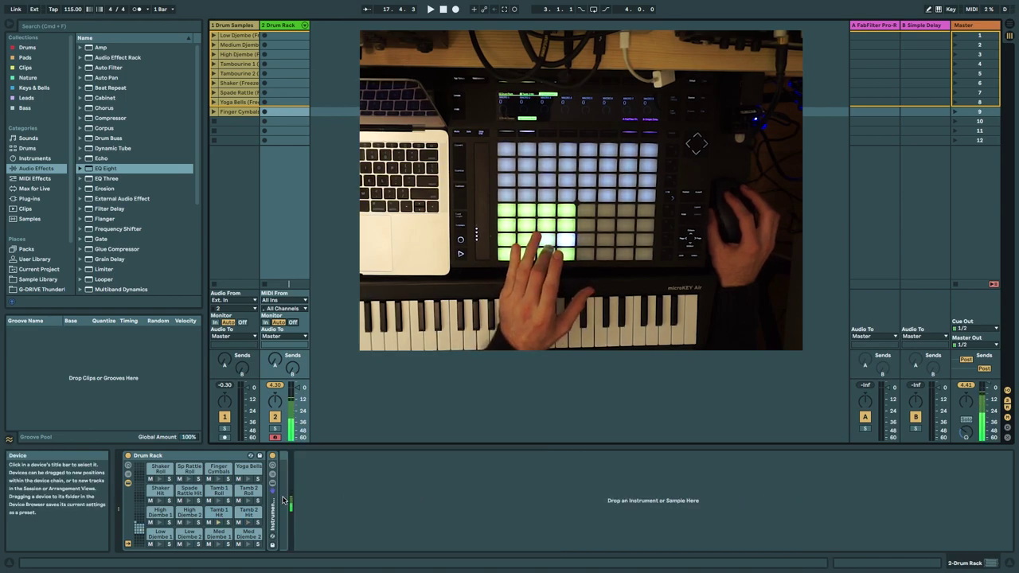
{"action": "left_click", "coordinate": [251, 512]}
{"action": "left_click", "coordinate": [228, 514]}
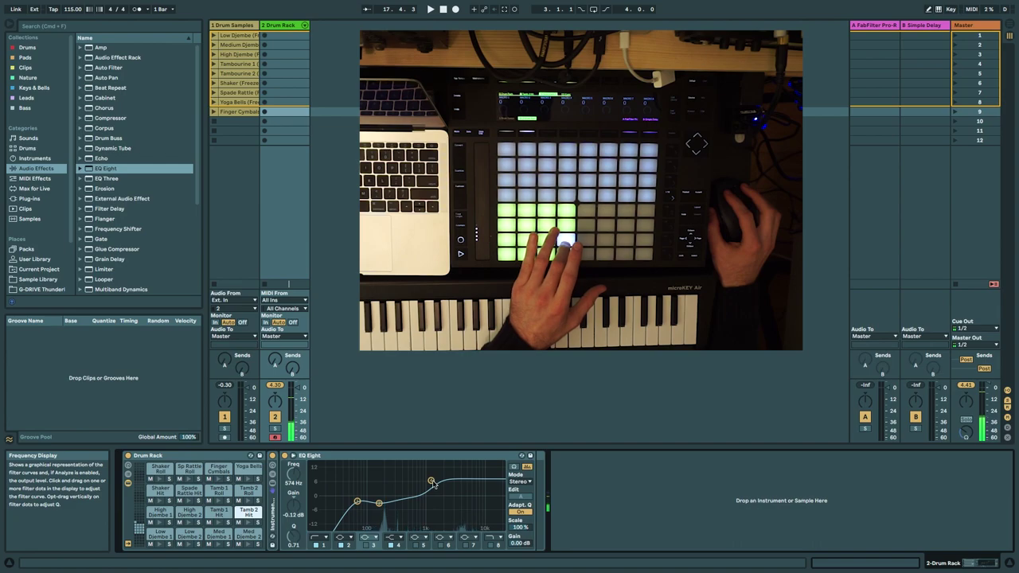
Reshape the EQ Eight with a low cut at 52.7 Hz, band 2 at -0.37 dB, and a high shelf of 3.97 dB at 1.20 kHz
{"action": "left_click_drag", "start_coordinate": [433, 484], "coordinate": [352, 501]}
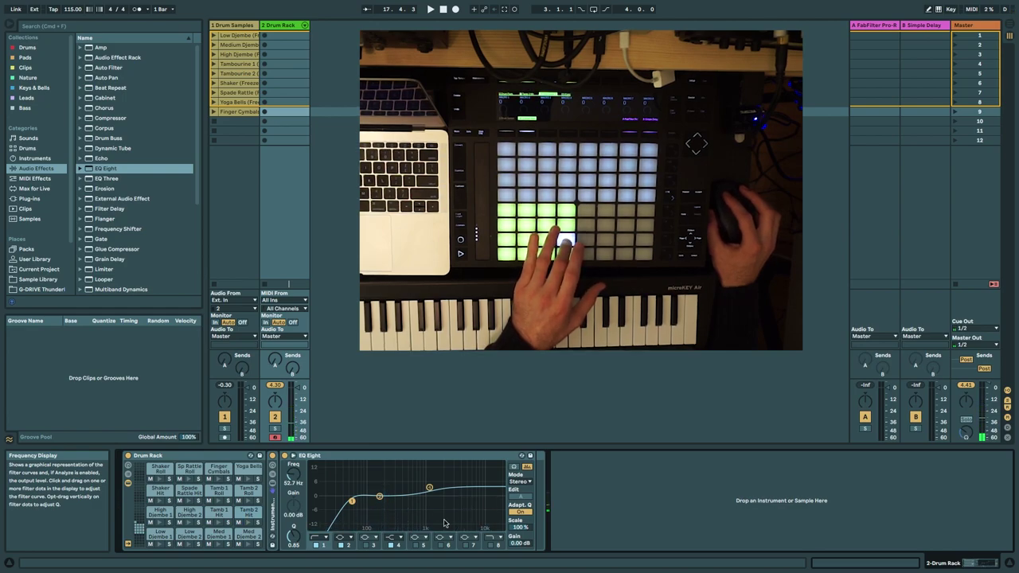
{"action": "left_click", "coordinate": [295, 460]}
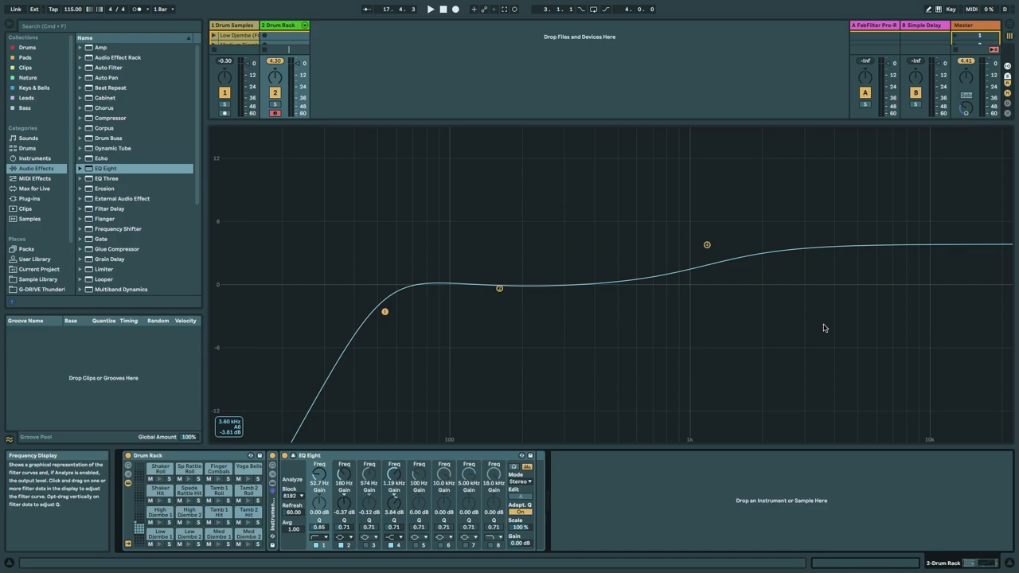
{"action": "left_click_drag", "start_coordinate": [707, 247], "coordinate": [707, 244]}
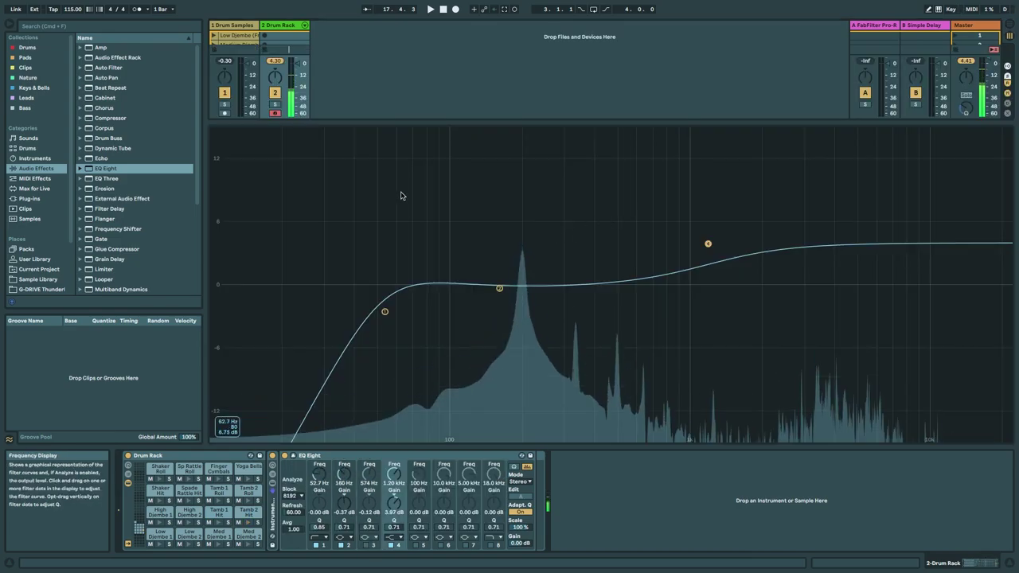
{"action": "left_click", "coordinate": [294, 456]}
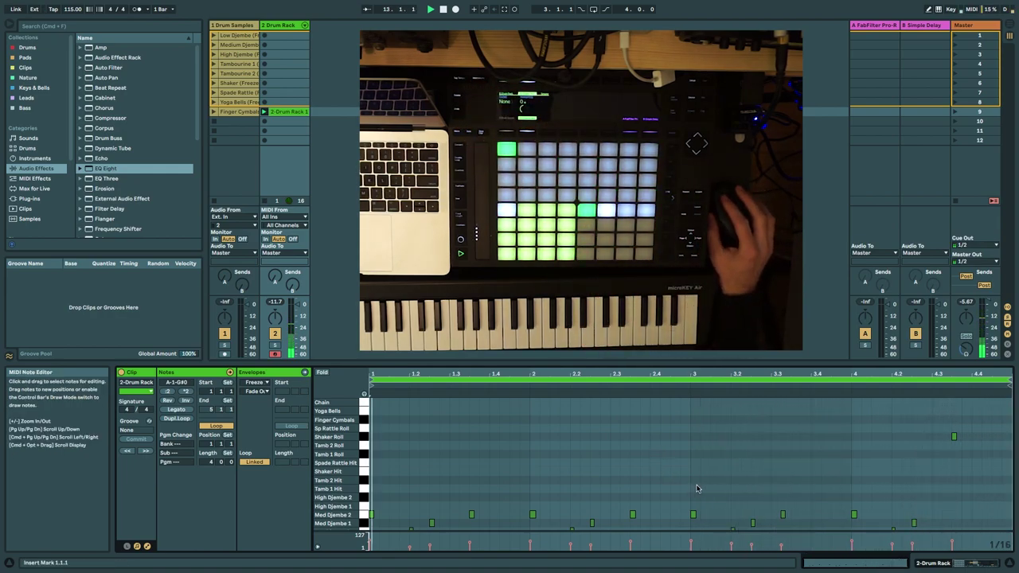
Move the Med Djembe 2 note near 3.3.2 slightly later in the Drum Rack MIDI clip
{"action": "scroll", "coordinate": [794, 466], "scroll_direction": "down", "scroll_amount": 1}
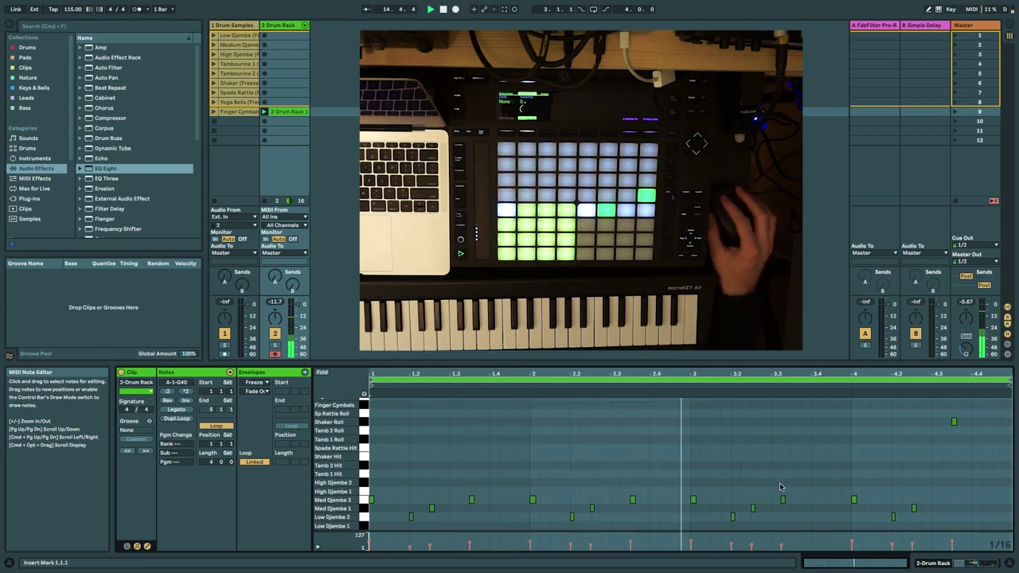
{"action": "left_click_drag", "start_coordinate": [782, 499], "coordinate": [792, 499]}
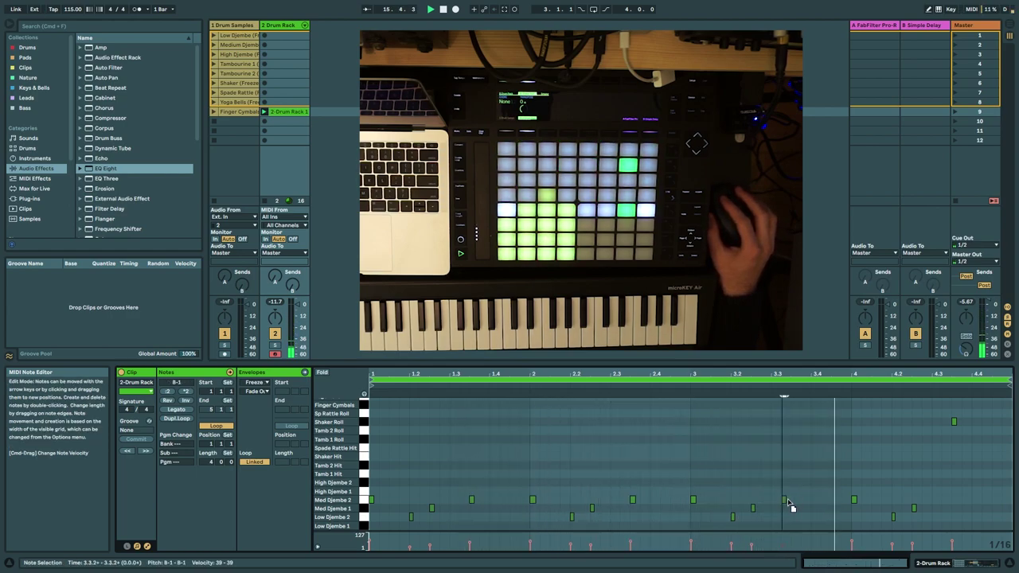